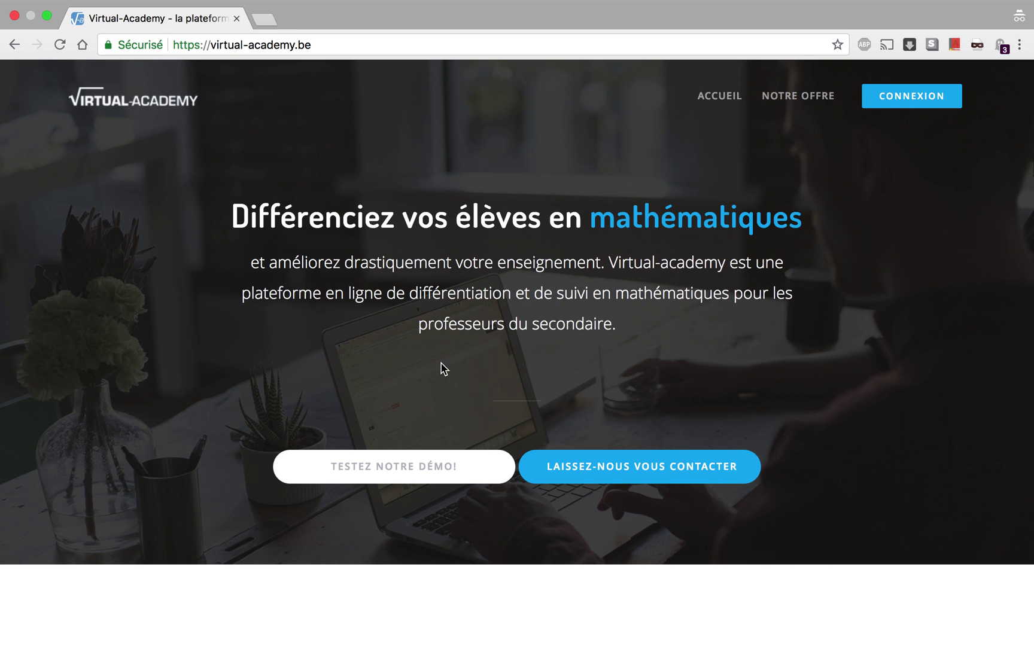
Log in to the teacher account with its username and password.
{"action": "left_click", "coordinate": [914, 111]}
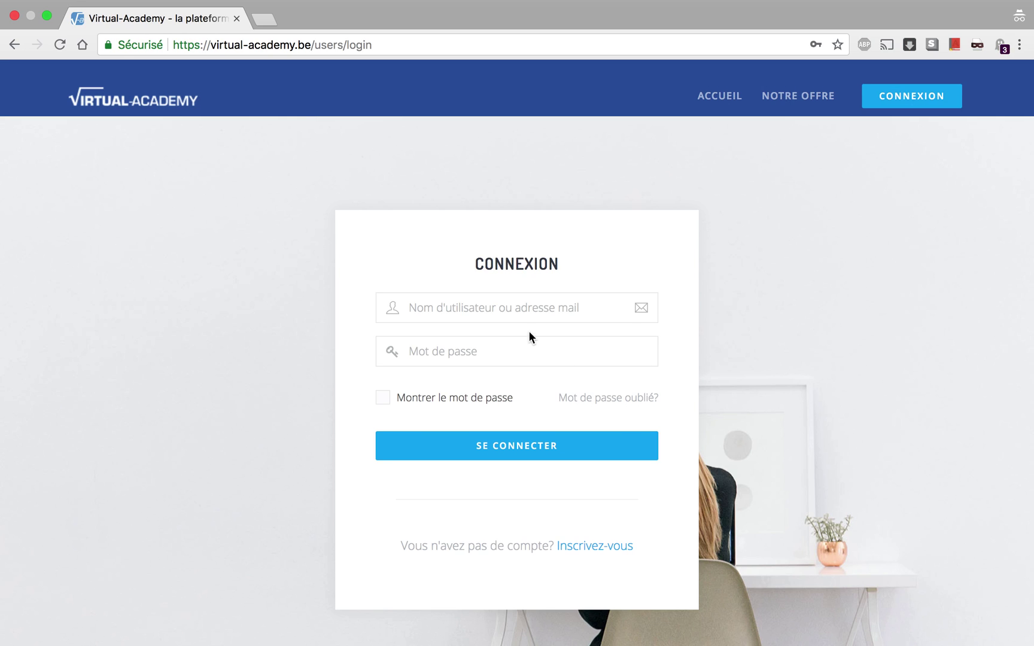
{"action": "left_click", "coordinate": [537, 311]}
{"action": "type", "text": "onizuka"}
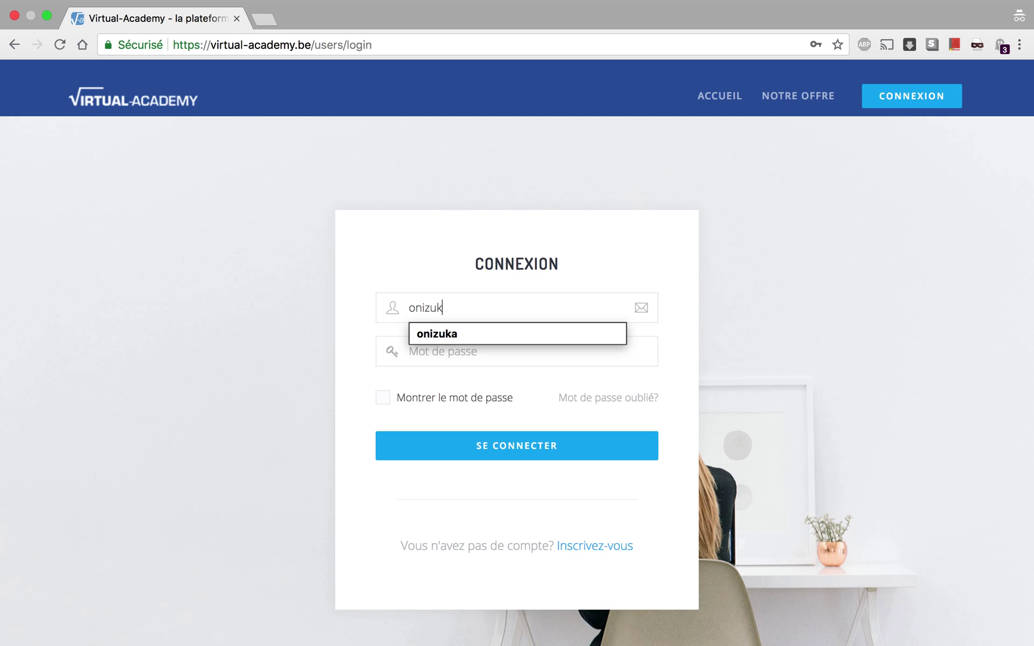
{"action": "key", "text": "Tab"}
{"action": "type", "text": "•••••••"}
{"action": "key", "text": "Return"}
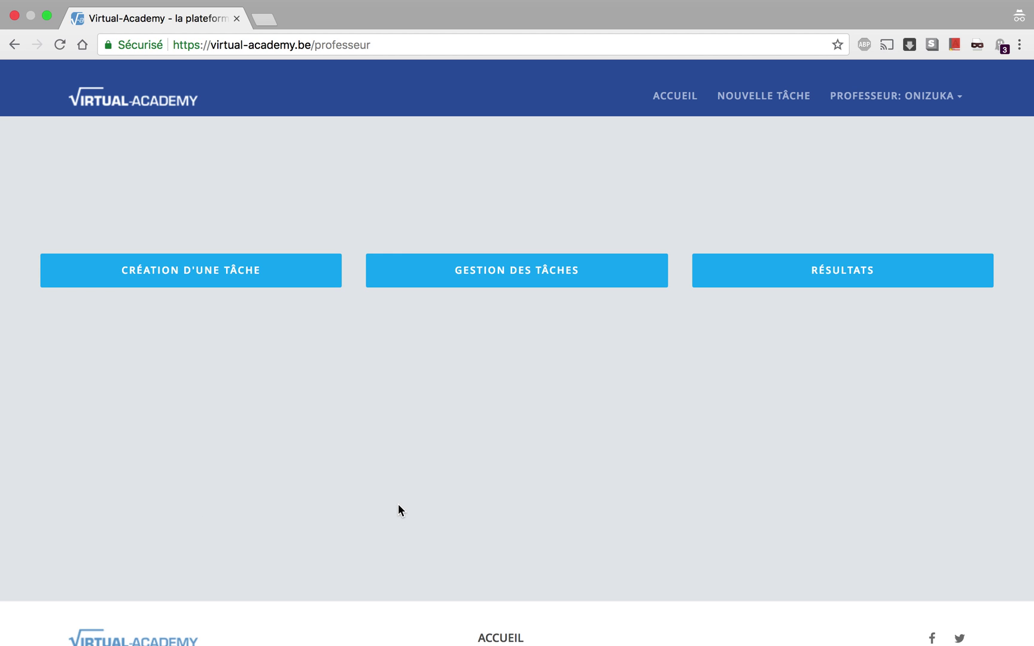
Start creating a new task and title it "Démo test".
{"action": "scroll", "coordinate": [399, 504], "scroll_direction": "down", "scroll_amount": 1}
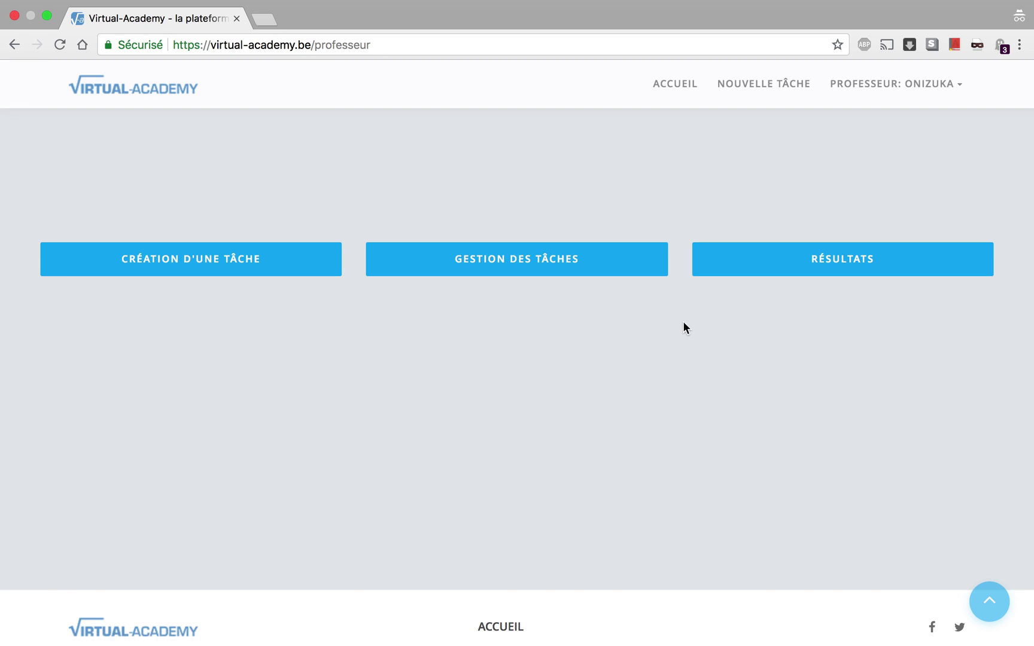
{"action": "scroll", "coordinate": [548, 334], "scroll_direction": "up", "scroll_amount": 1}
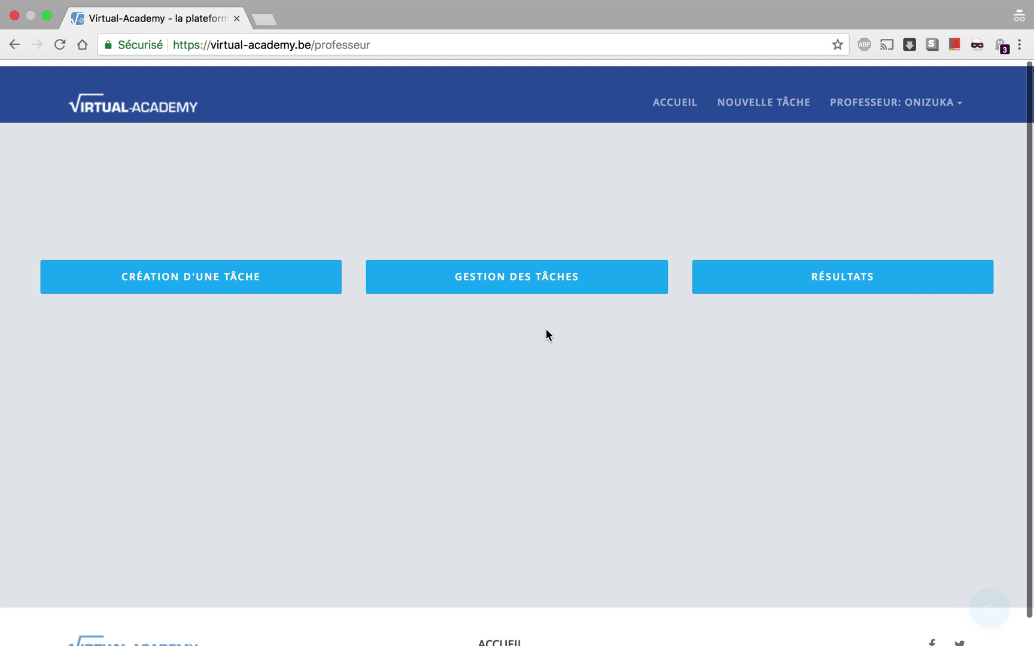
{"action": "left_click", "coordinate": [269, 283]}
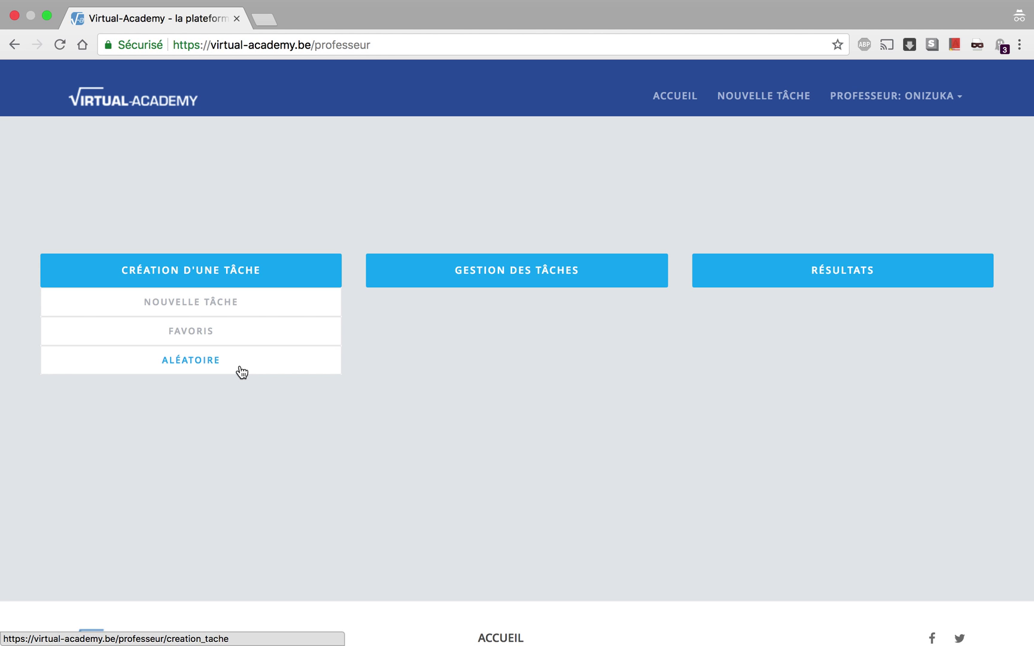
{"action": "left_click", "coordinate": [235, 309]}
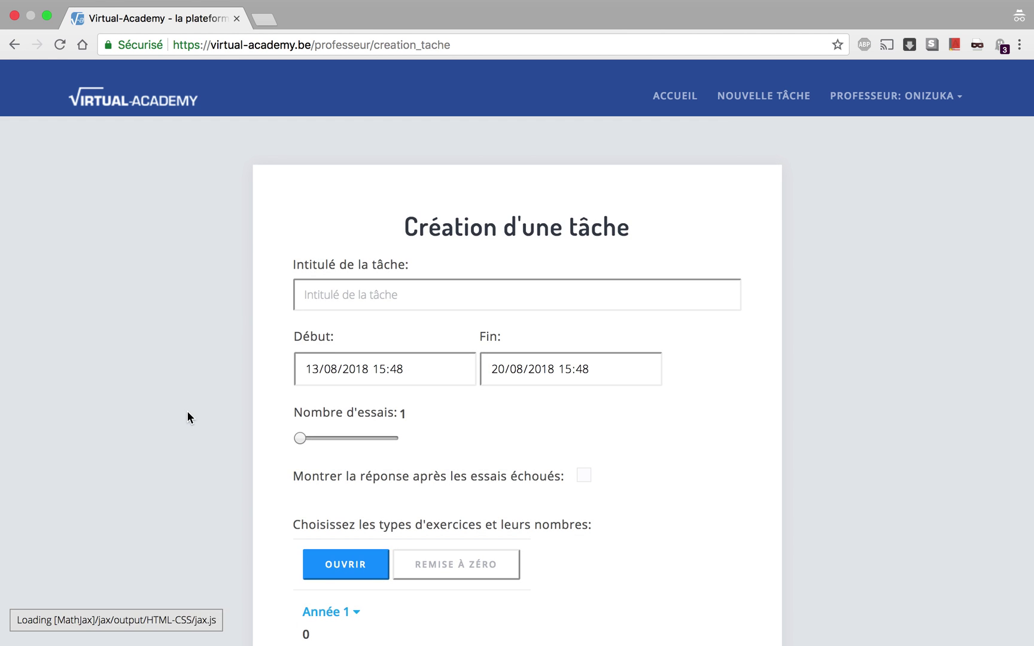
{"action": "scroll", "coordinate": [187, 413], "scroll_direction": "down", "scroll_amount": 1}
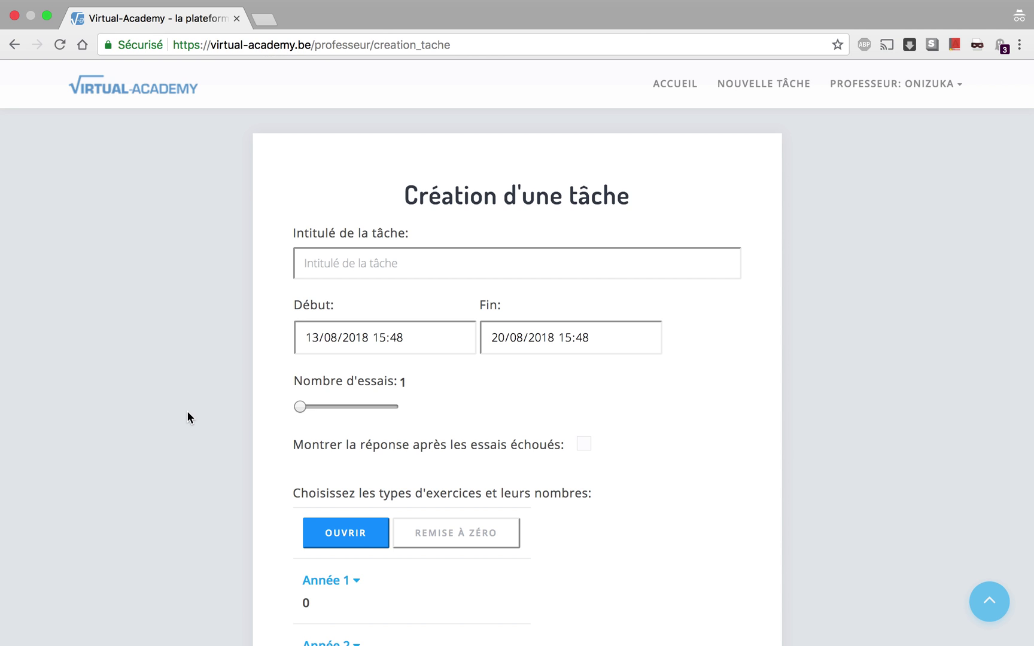
{"action": "type", "text": "Démo test"}
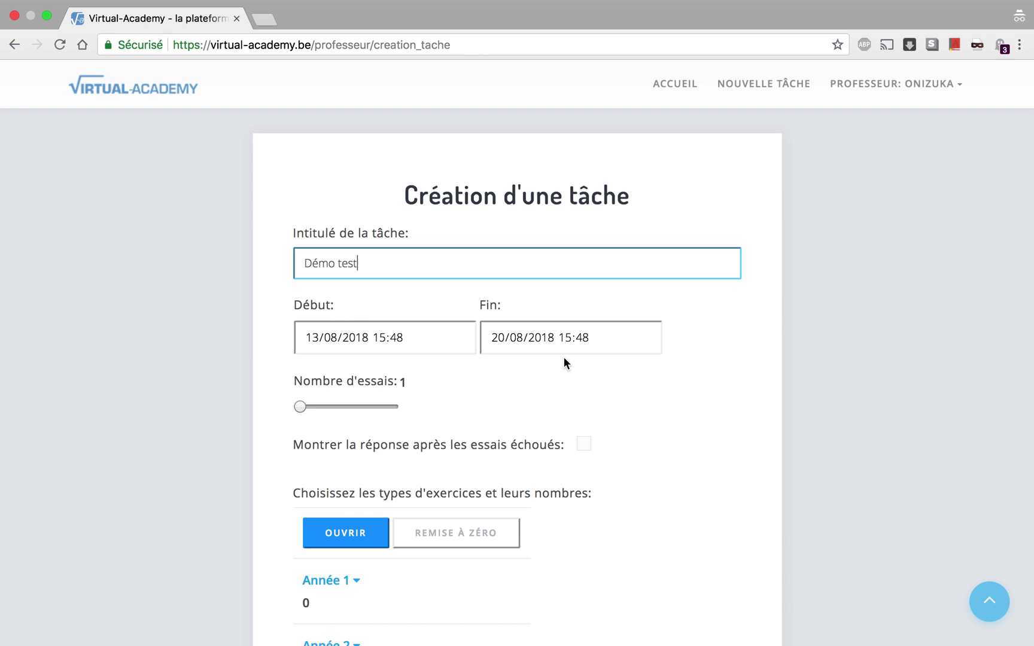
Set the task's end date and time to 17/08/2018 15:48.
{"action": "left_click", "coordinate": [630, 340]}
{"action": "left_click", "coordinate": [629, 340]}
{"action": "left_click", "coordinate": [630, 340]}
{"action": "left_click", "coordinate": [593, 391]}
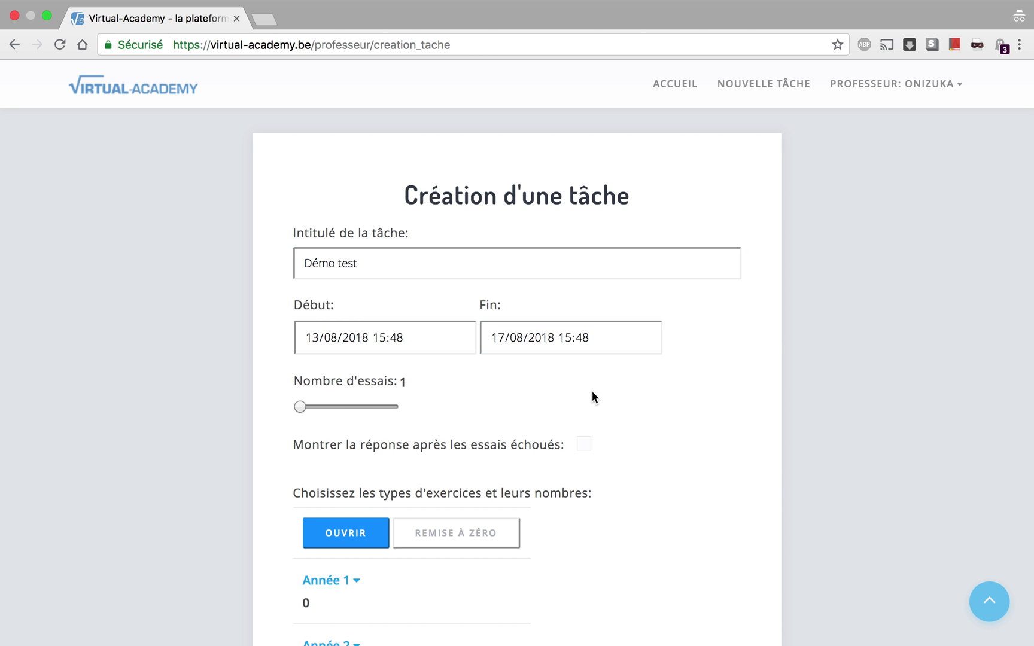
Allow 2 attempts for the task and enable showing the answer after failed attempts.
{"action": "left_click", "coordinate": [337, 408]}
{"action": "scroll", "coordinate": [485, 465], "scroll_direction": "down", "scroll_amount": 3}
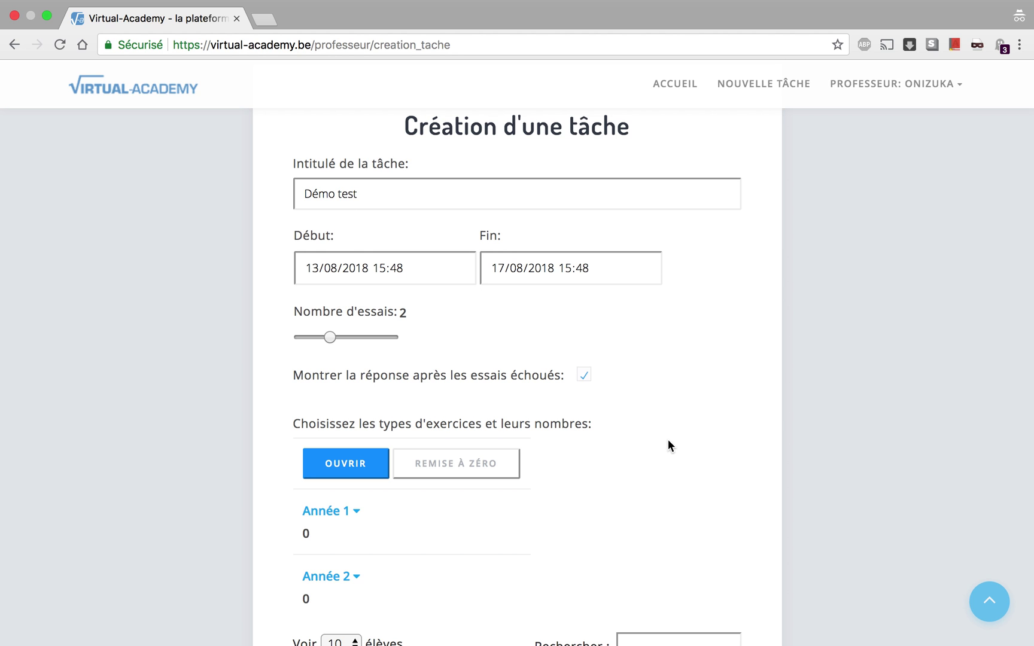
Add 15 exercises of Type 2 from the Calcul littéral chapter of Année 2.
{"action": "scroll", "coordinate": [668, 440], "scroll_direction": "down", "scroll_amount": 5}
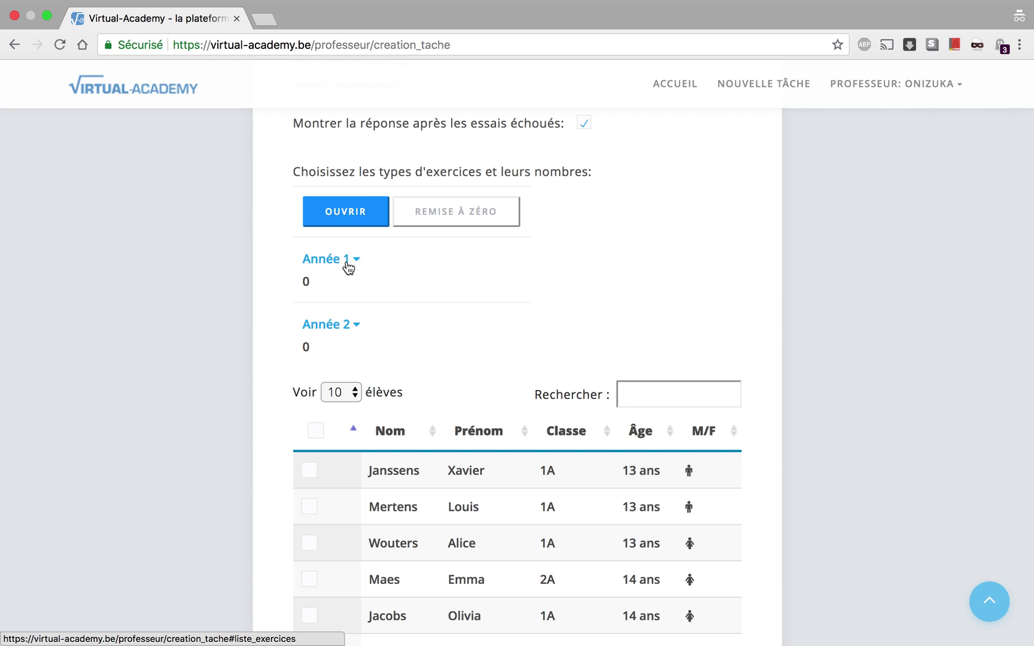
{"action": "left_click", "coordinate": [353, 329]}
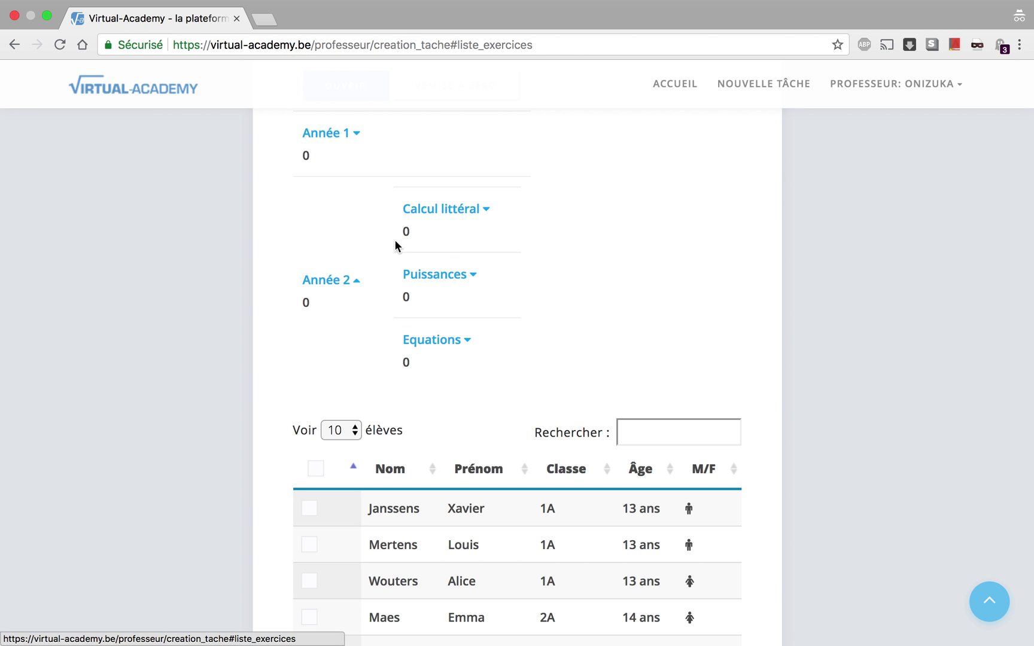
{"action": "left_click", "coordinate": [442, 211]}
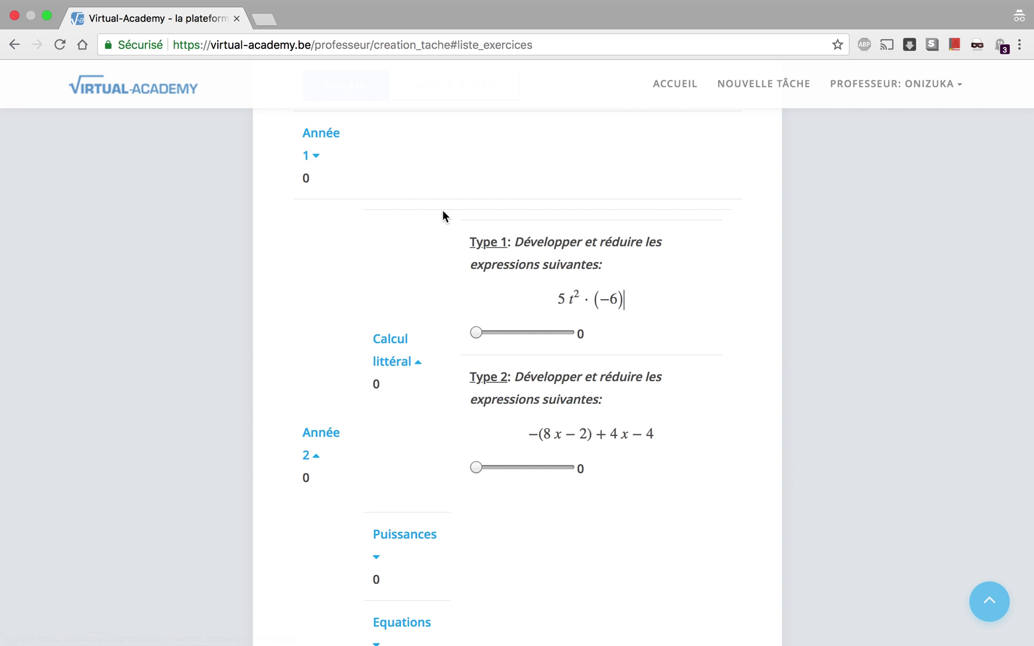
{"action": "scroll", "coordinate": [384, 402], "scroll_direction": "down", "scroll_amount": 3}
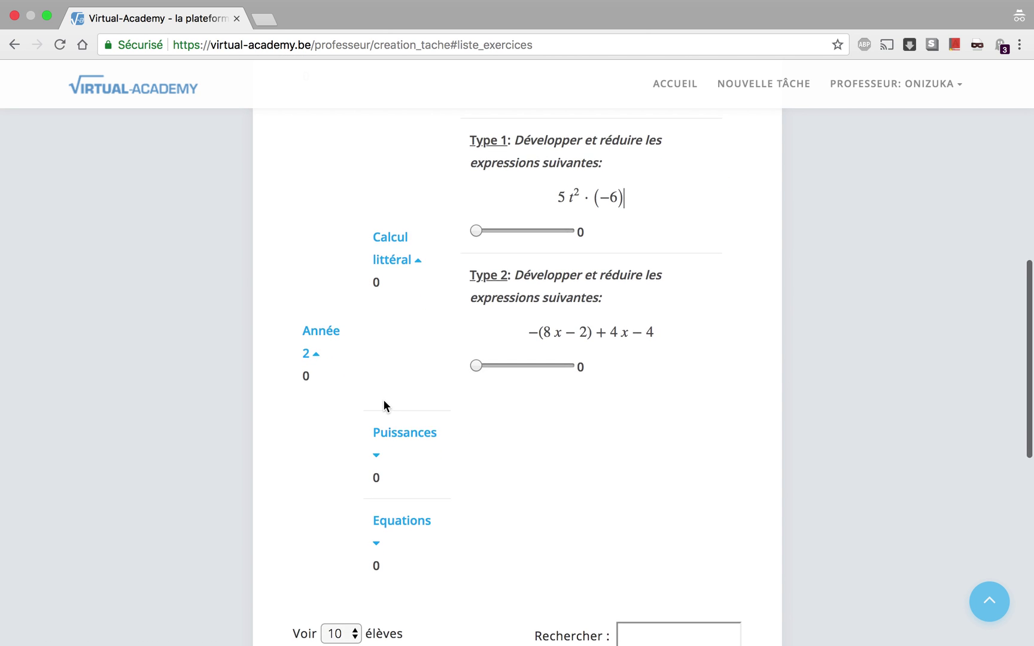
{"action": "scroll", "coordinate": [384, 401], "scroll_direction": "up", "scroll_amount": 2}
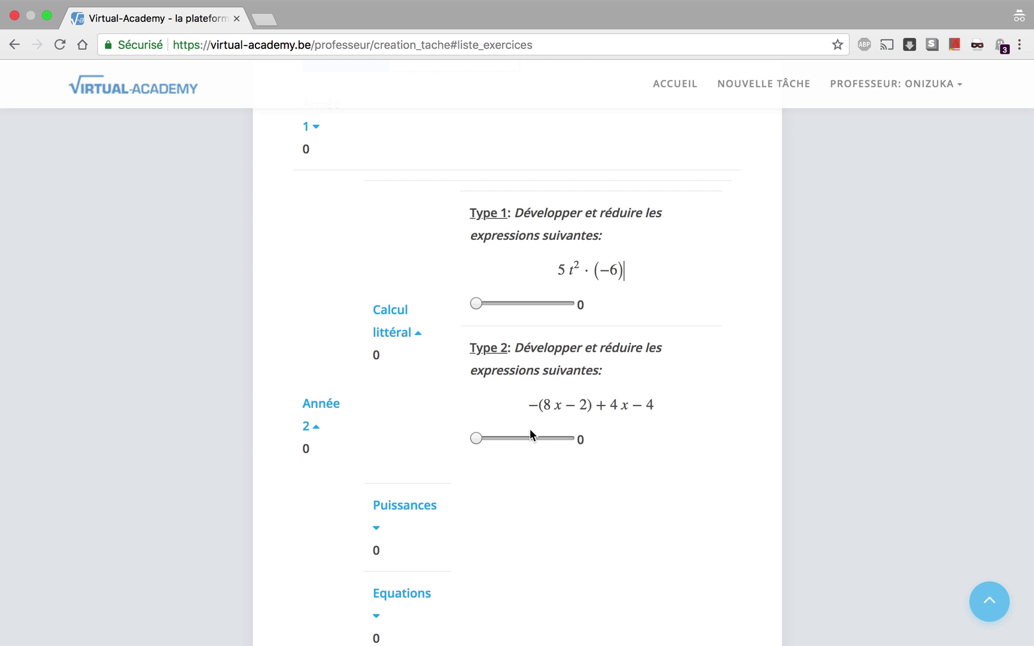
{"action": "left_click", "coordinate": [501, 438]}
Add Puissances exercises from Année 2: 5 of Type 1, 10 of Type 2 and 10 of Type 3.
{"action": "scroll", "coordinate": [443, 506], "scroll_direction": "down", "scroll_amount": 2}
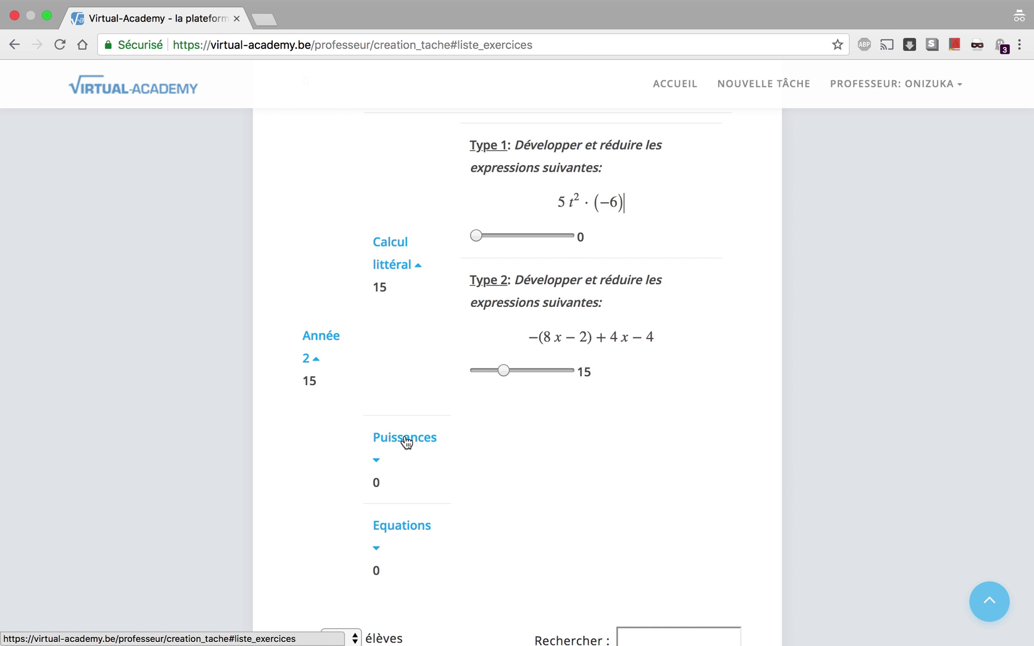
{"action": "scroll", "coordinate": [406, 441], "scroll_direction": "up", "scroll_amount": 3}
{"action": "scroll", "coordinate": [436, 477], "scroll_direction": "up", "scroll_amount": 3}
{"action": "scroll", "coordinate": [438, 478], "scroll_direction": "down", "scroll_amount": 5}
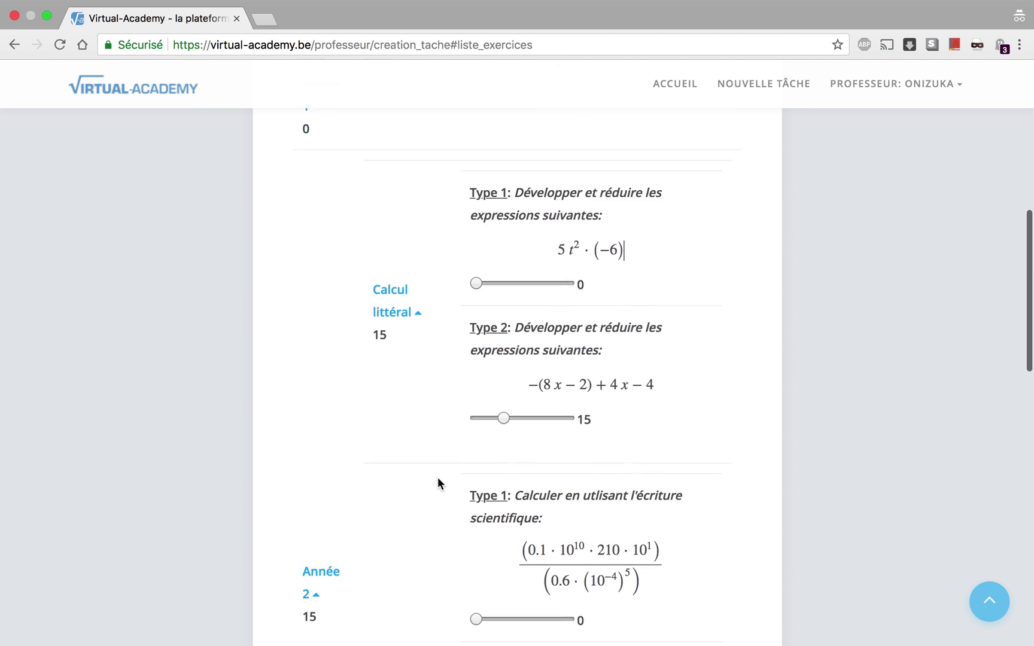
{"action": "scroll", "coordinate": [440, 484], "scroll_direction": "down", "scroll_amount": 10}
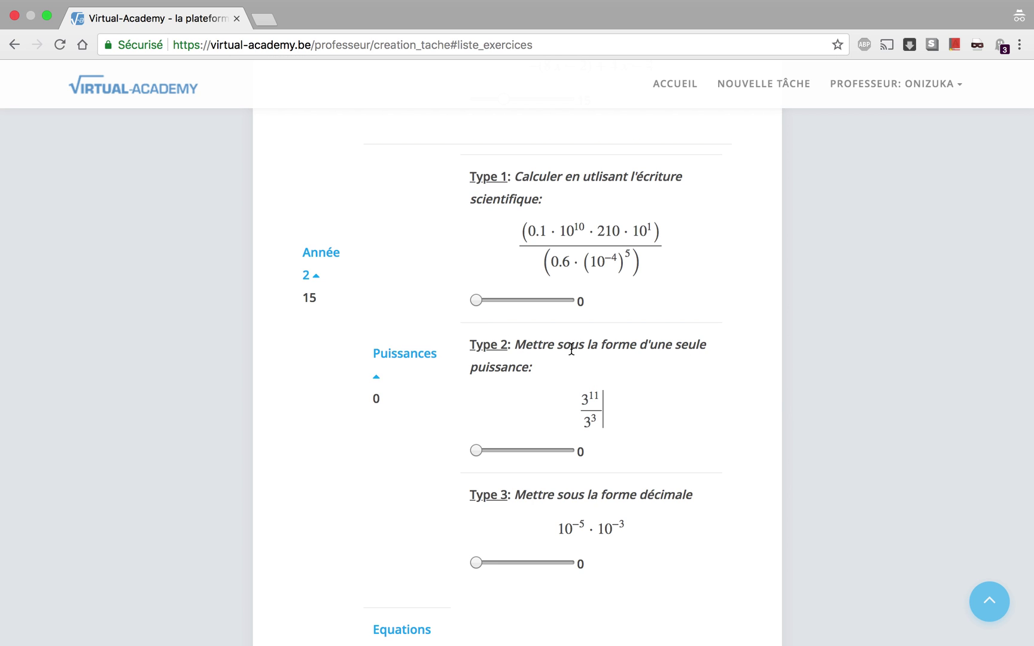
{"action": "left_click", "coordinate": [497, 451]}
{"action": "left_click", "coordinate": [485, 299]}
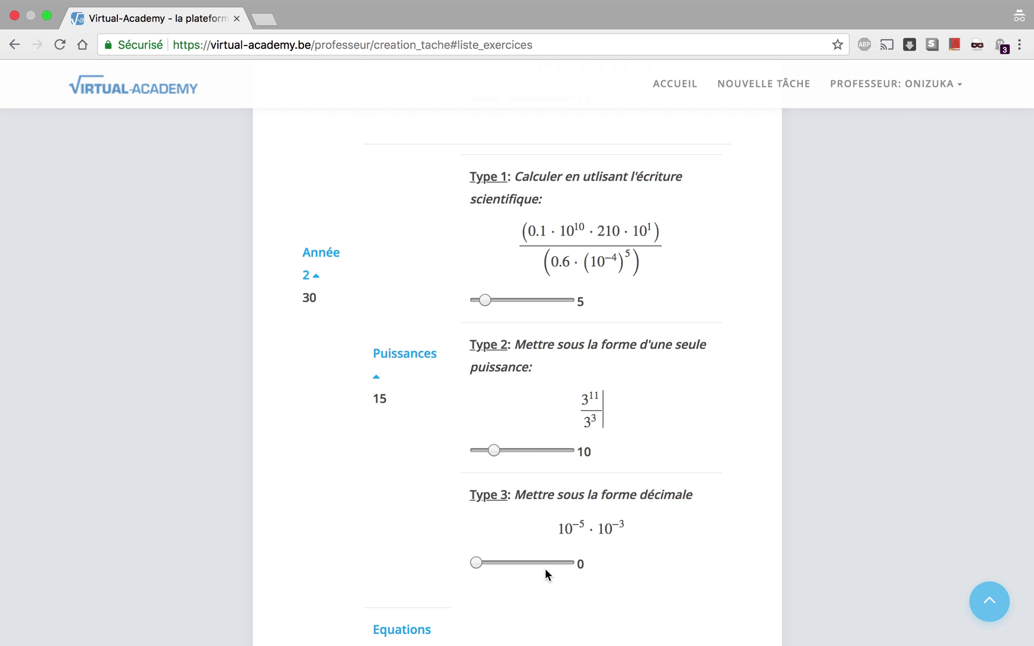
{"action": "scroll", "coordinate": [484, 469], "scroll_direction": "down", "scroll_amount": 2}
{"action": "left_click", "coordinate": [494, 511]}
{"action": "scroll", "coordinate": [493, 513], "scroll_direction": "down", "scroll_amount": 1}
{"action": "scroll", "coordinate": [494, 515], "scroll_direction": "down", "scroll_amount": 4}
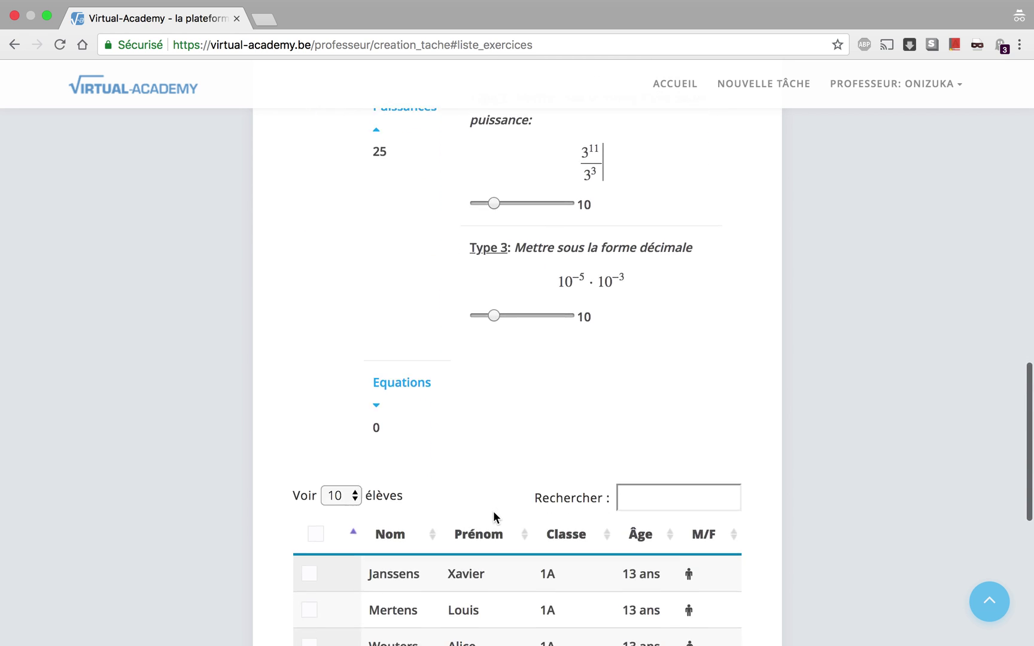
Assign the task to the first listed boy of class 1A and the girl of class 2A.
{"action": "scroll", "coordinate": [493, 512], "scroll_direction": "up", "scroll_amount": 5}
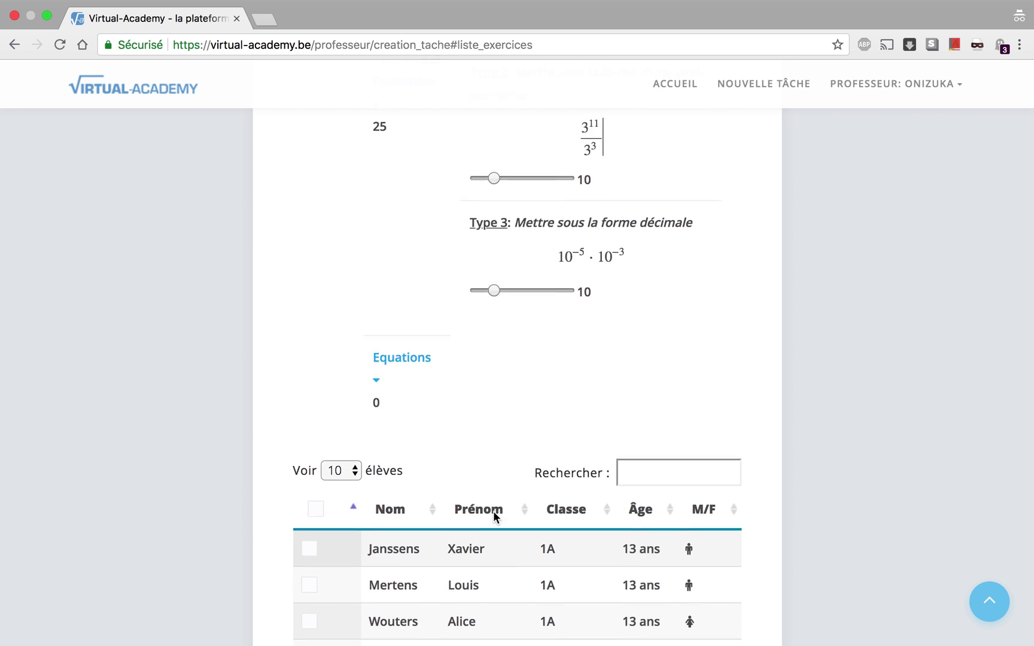
{"action": "scroll", "coordinate": [494, 518], "scroll_direction": "up", "scroll_amount": 2}
{"action": "scroll", "coordinate": [495, 518], "scroll_direction": "down", "scroll_amount": 9}
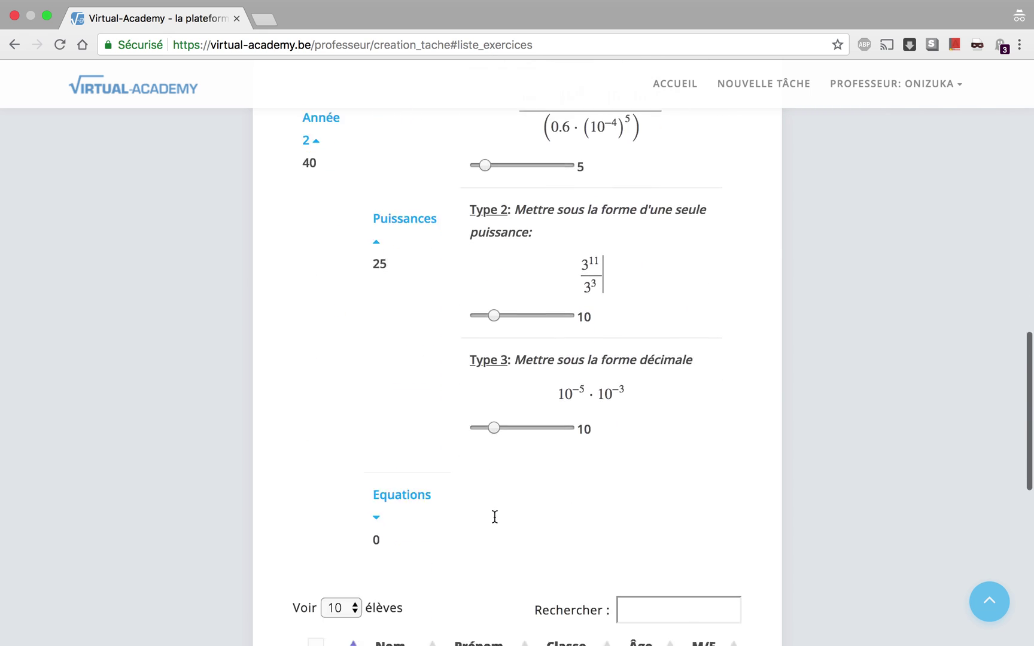
{"action": "scroll", "coordinate": [494, 519], "scroll_direction": "down", "scroll_amount": 3}
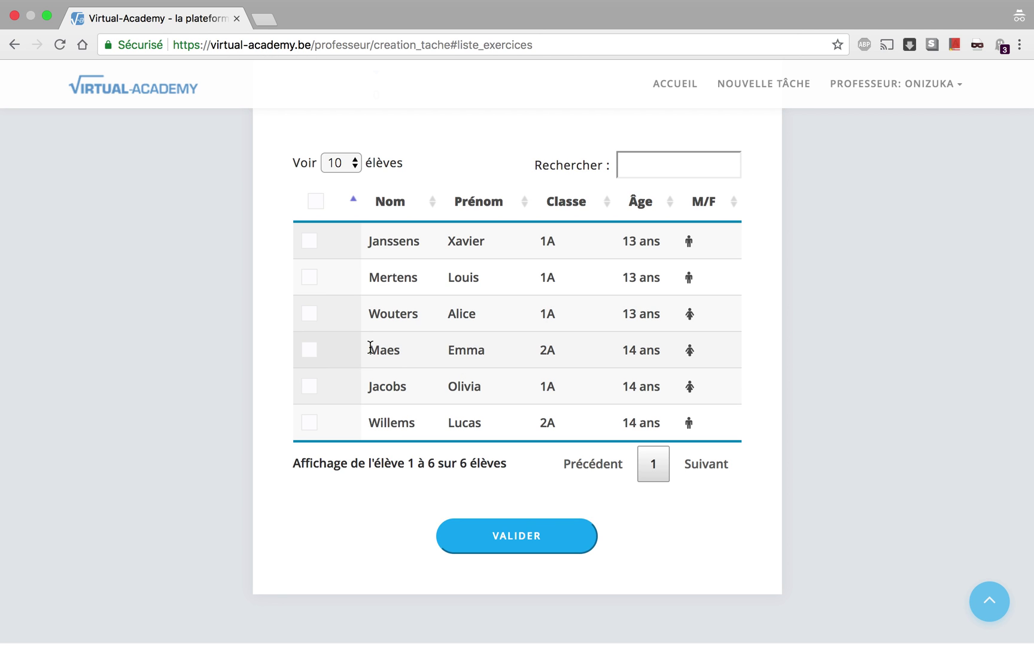
{"action": "left_click", "coordinate": [308, 352]}
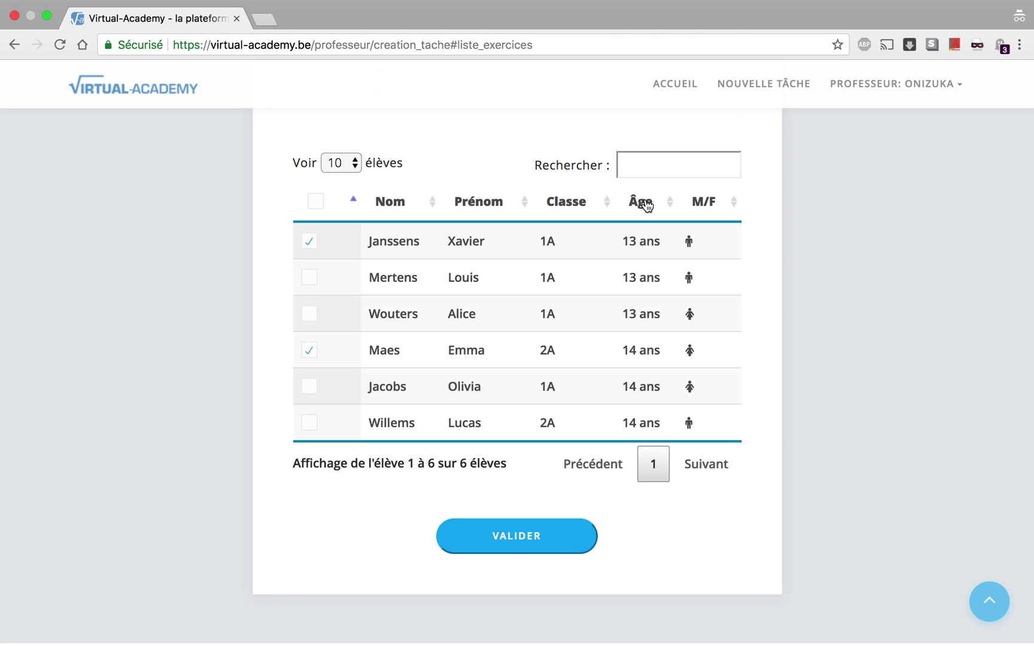
Find the boy of class 2A by searching his first name, assign him the task, and clear the search.
{"action": "left_click", "coordinate": [671, 169]}
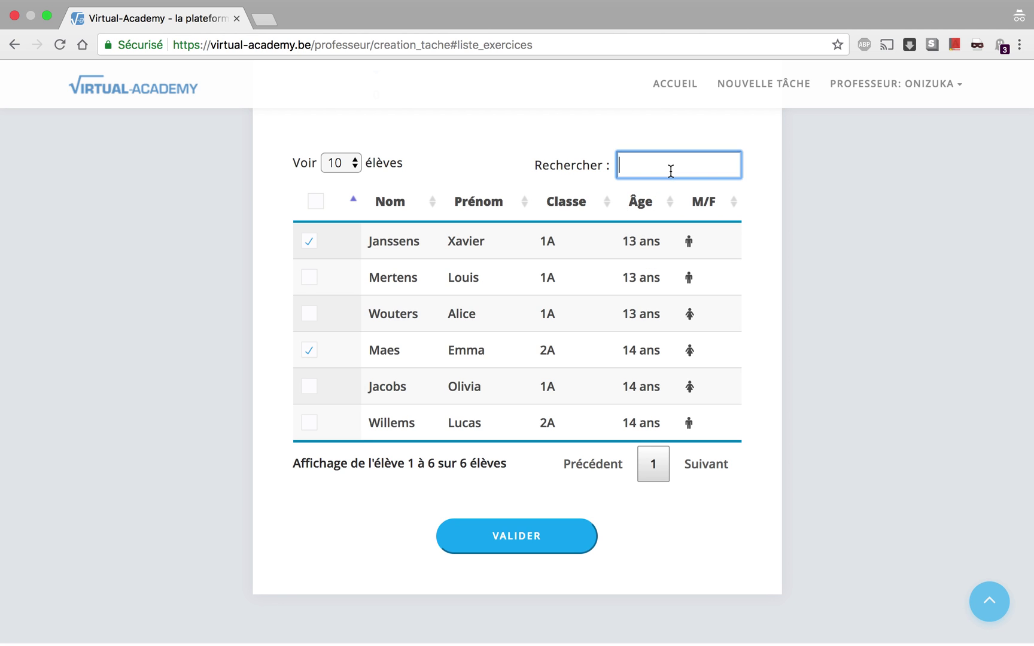
{"action": "type", "text": "Lucas"}
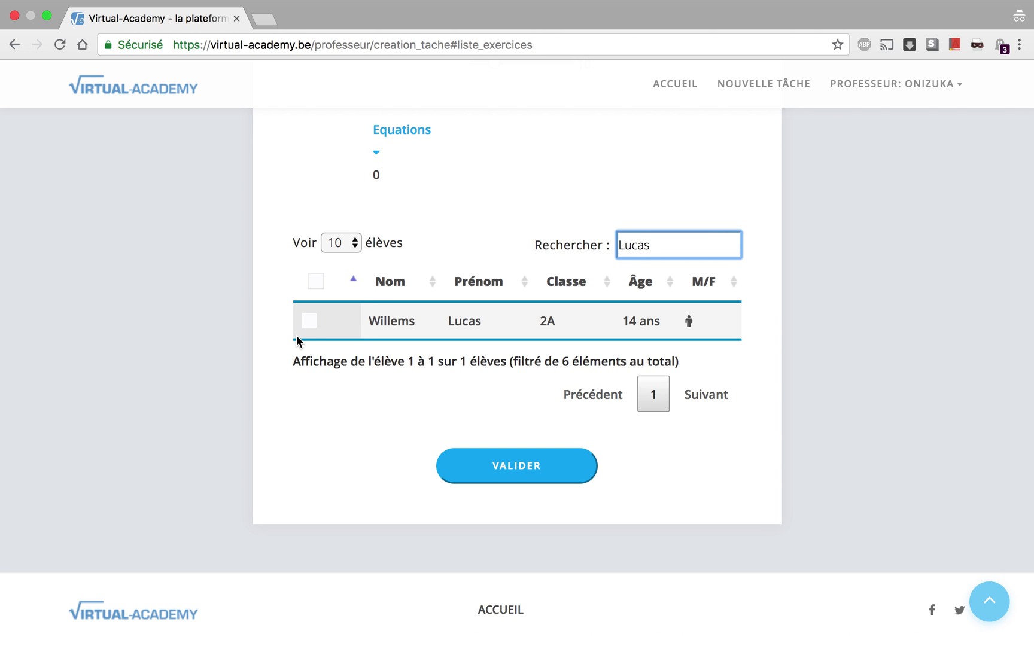
{"action": "left_click", "coordinate": [310, 322]}
{"action": "left_click", "coordinate": [672, 240]}
{"action": "key", "text": "BackSpace"}
{"action": "key", "text": "BackSpace"}
{"action": "key", "text": "BackSpace"}
{"action": "key", "text": "BackSpace"}
{"action": "key", "text": "BackSpace"}
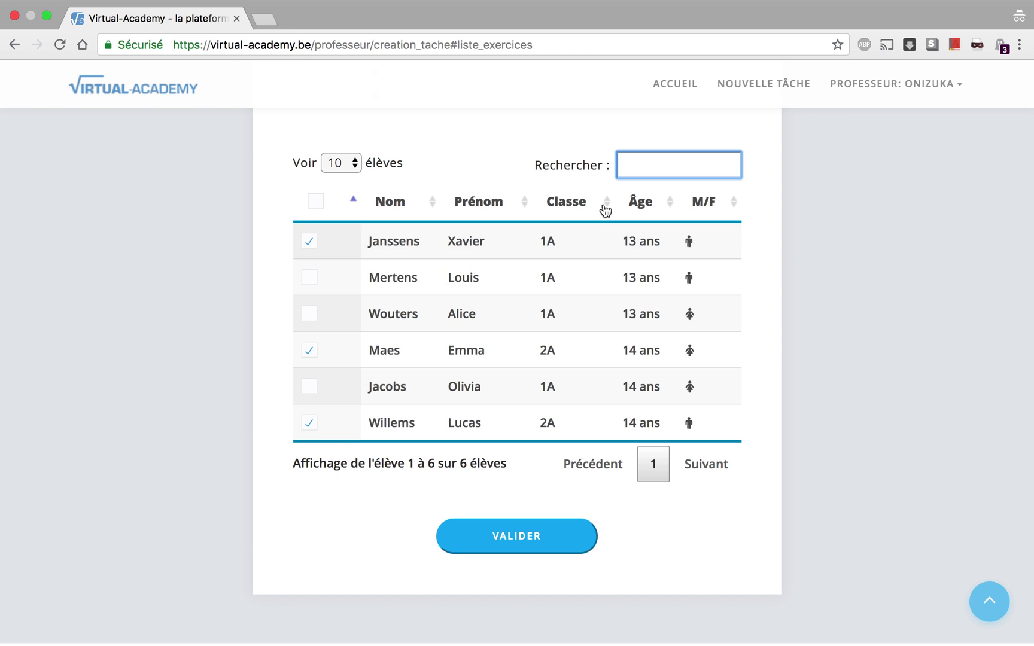
Sort the student list by class in ascending order and submit the task.
{"action": "left_click", "coordinate": [585, 203]}
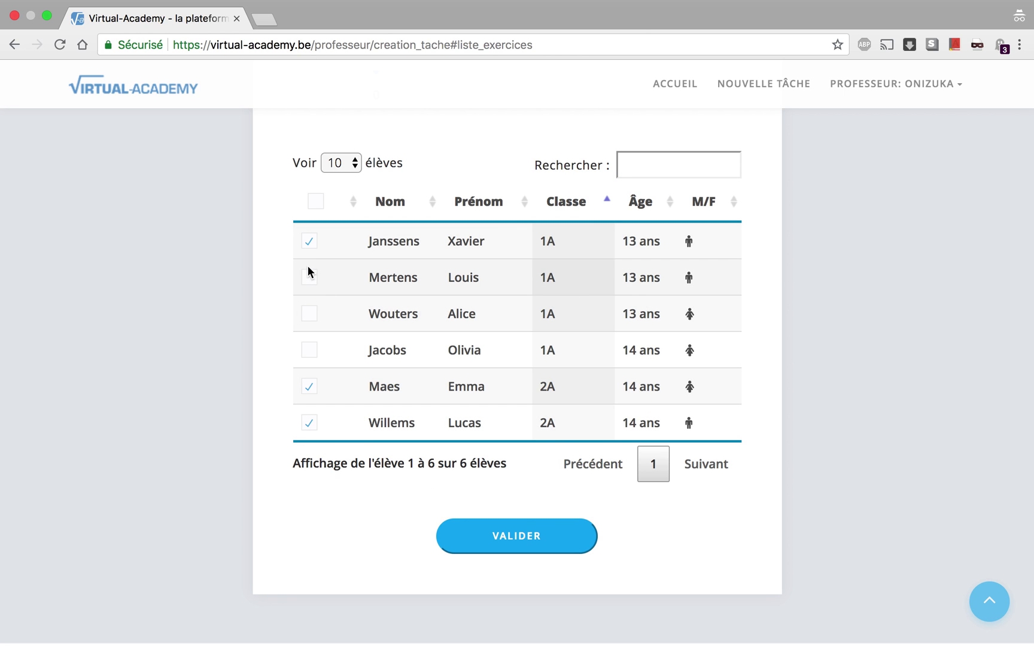
{"action": "left_click", "coordinate": [663, 479]}
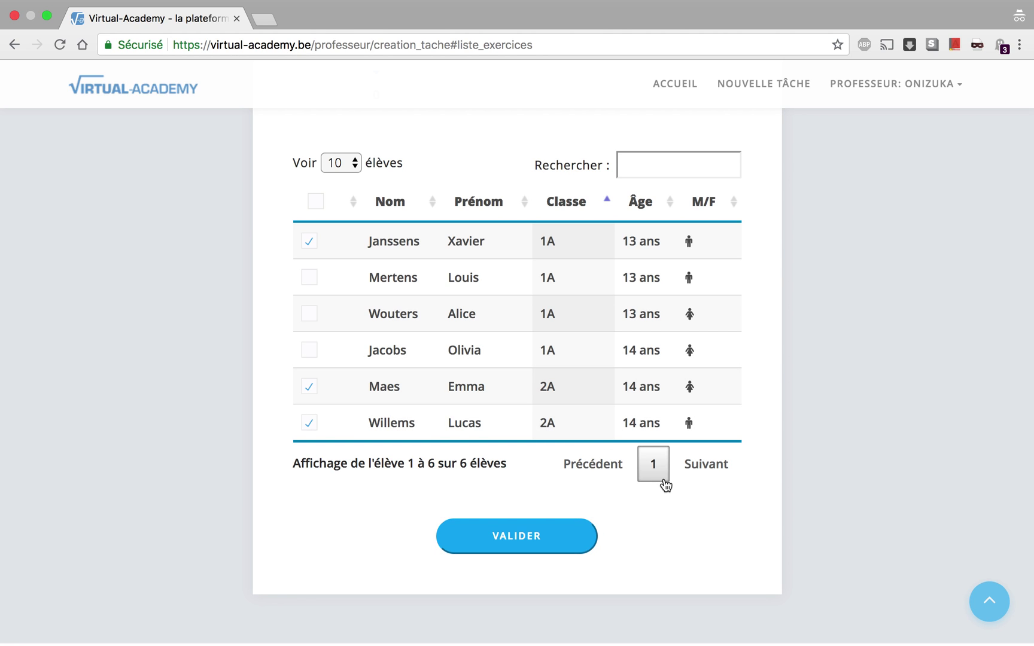
{"action": "left_click", "coordinate": [504, 540]}
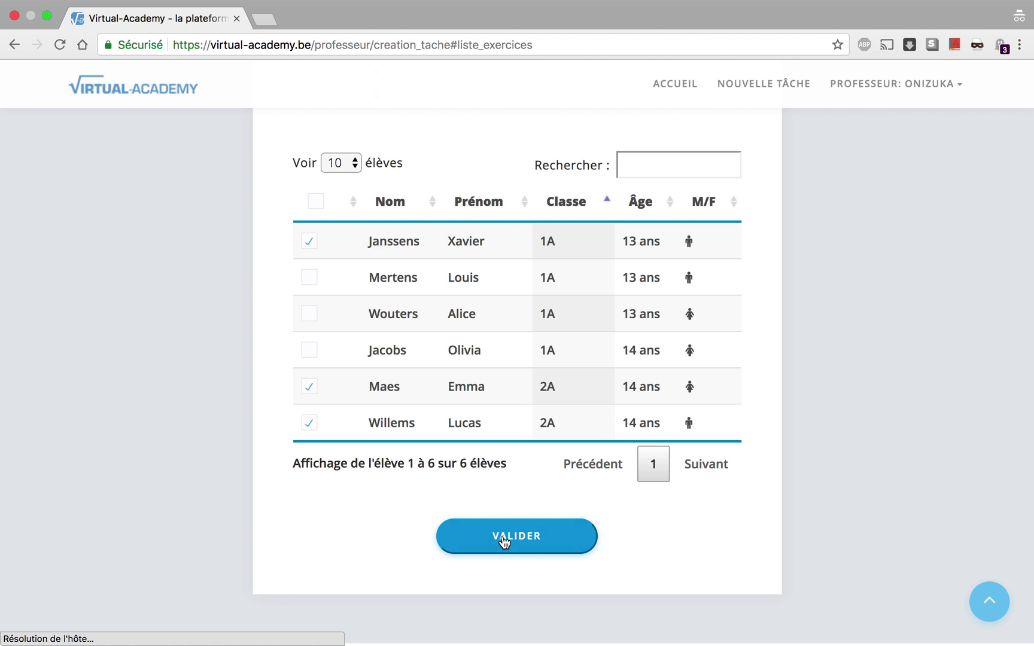